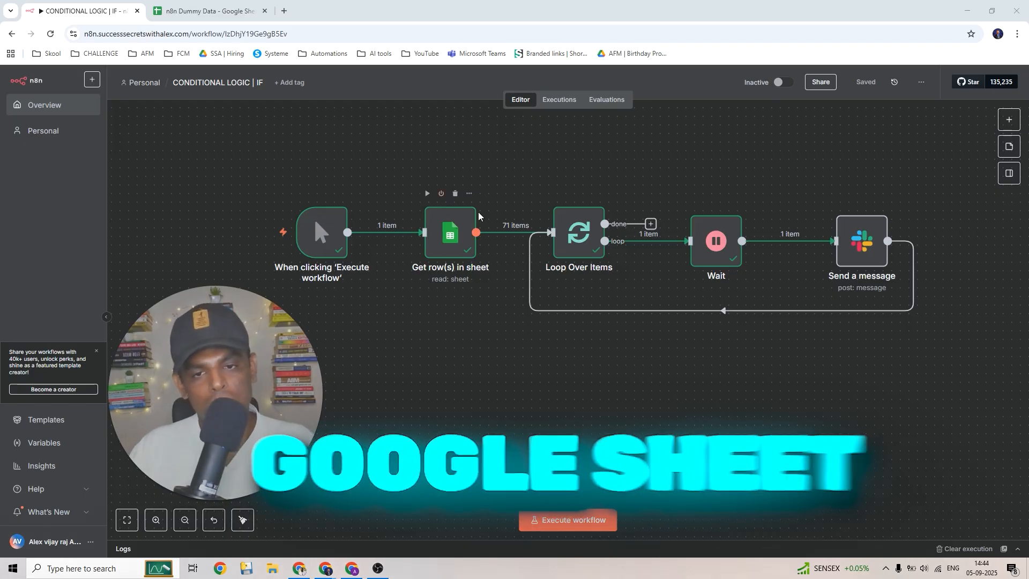
- Review the order rows in the n8n Dummy Data sheet and the node chain of the CONDITIONAL LOGIC | IF workflow
{"action": "left_click", "coordinate": [197, 6]}
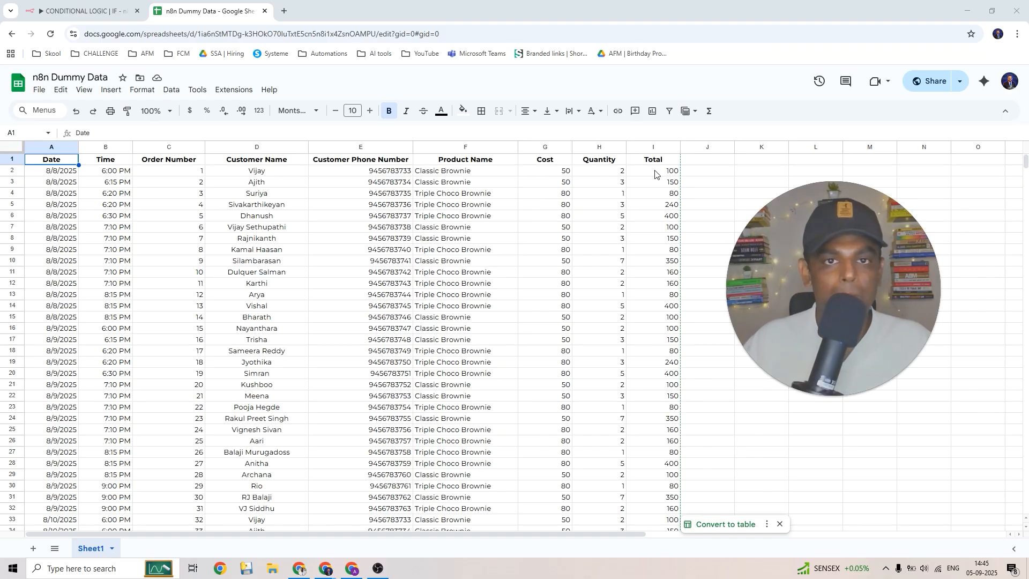
{"action": "scroll", "coordinate": [259, 256], "scroll_direction": "down", "scroll_amount": 8}
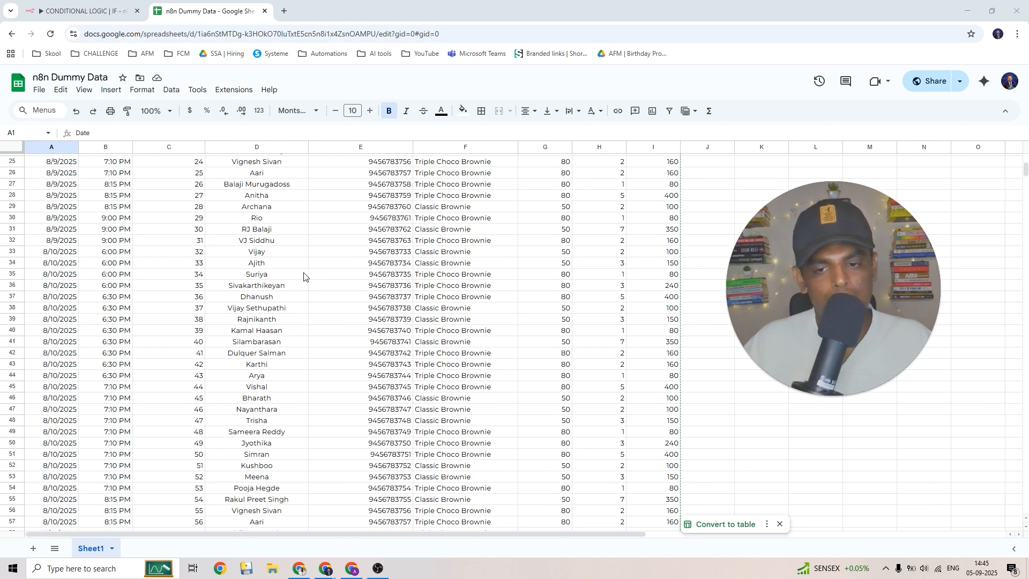
{"action": "scroll", "coordinate": [266, 298], "scroll_direction": "up", "scroll_amount": 8}
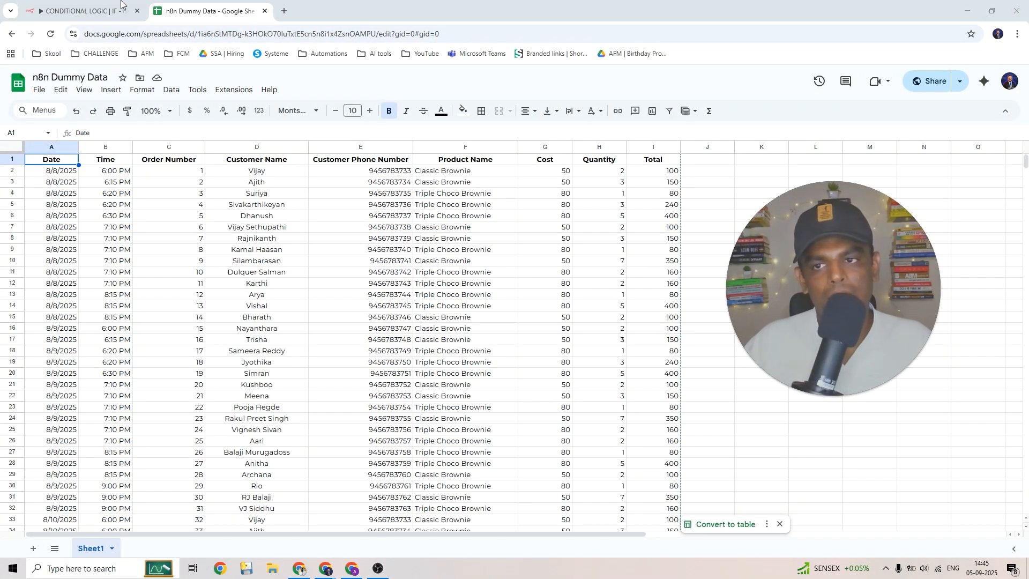
{"action": "key", "text": "ctrl+Tab"}
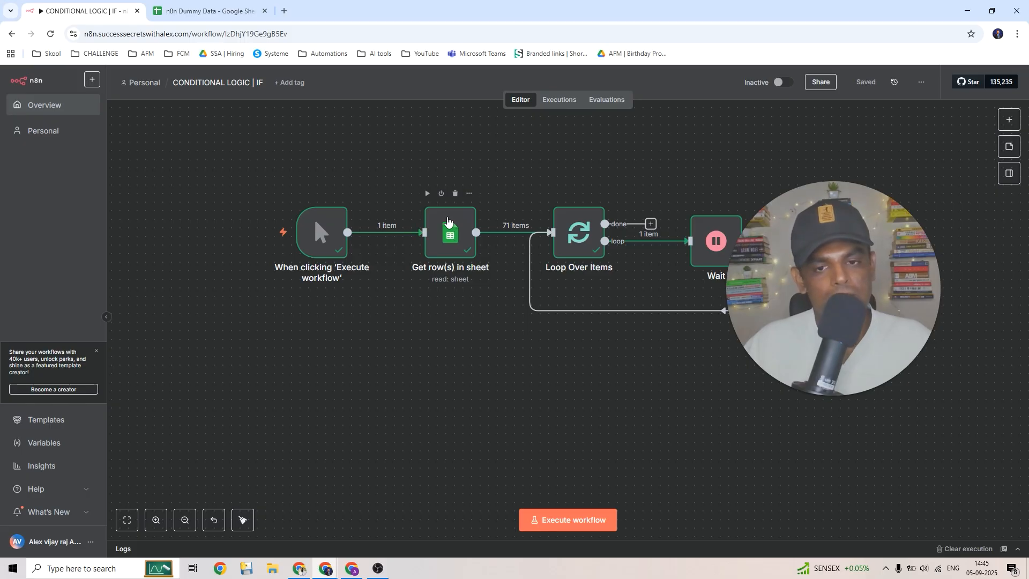
{"action": "mouse_move", "coordinate": [490, 242]}
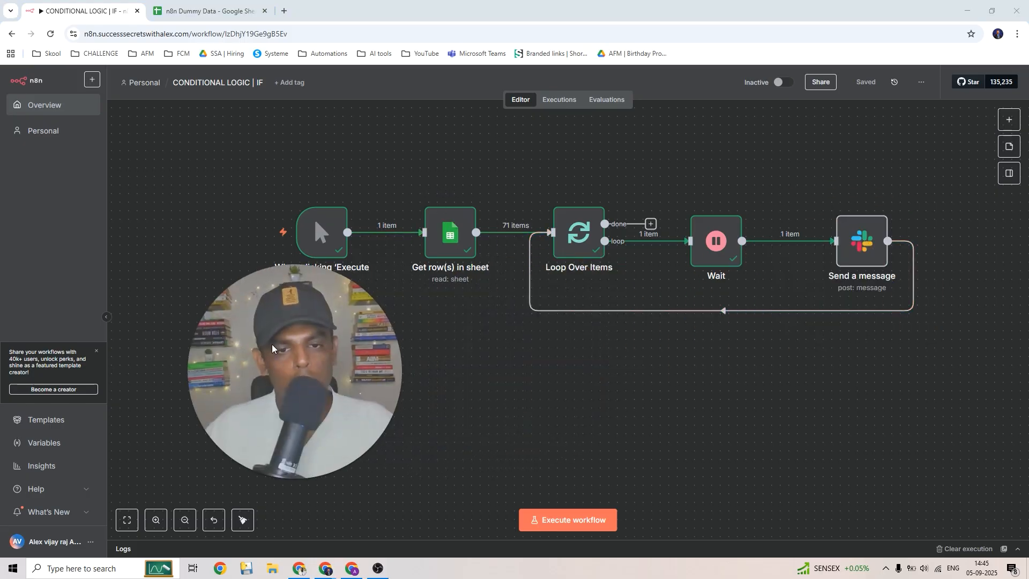
{"action": "mouse_move", "coordinate": [541, 252]}
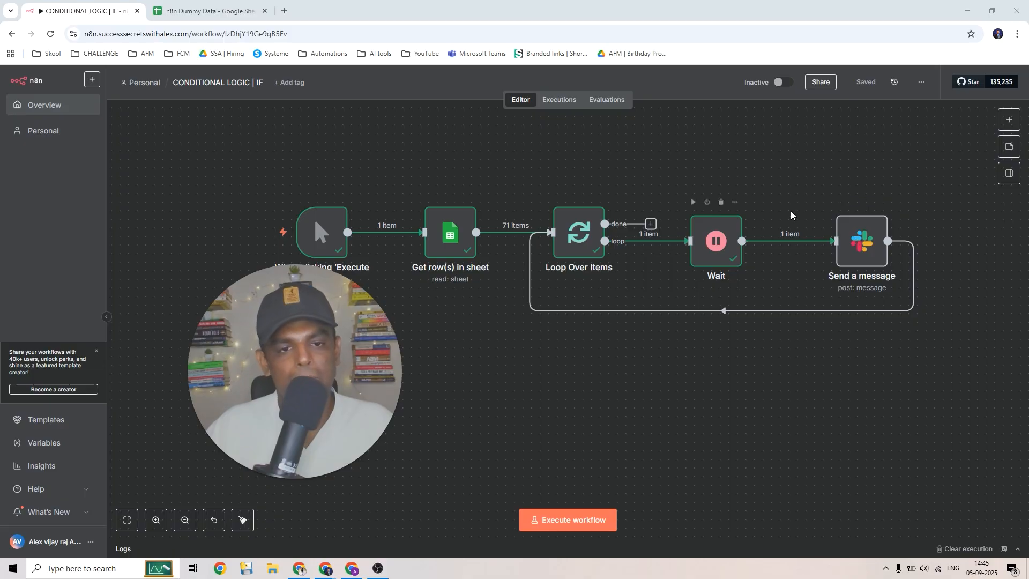
{"action": "mouse_move", "coordinate": [855, 221]}
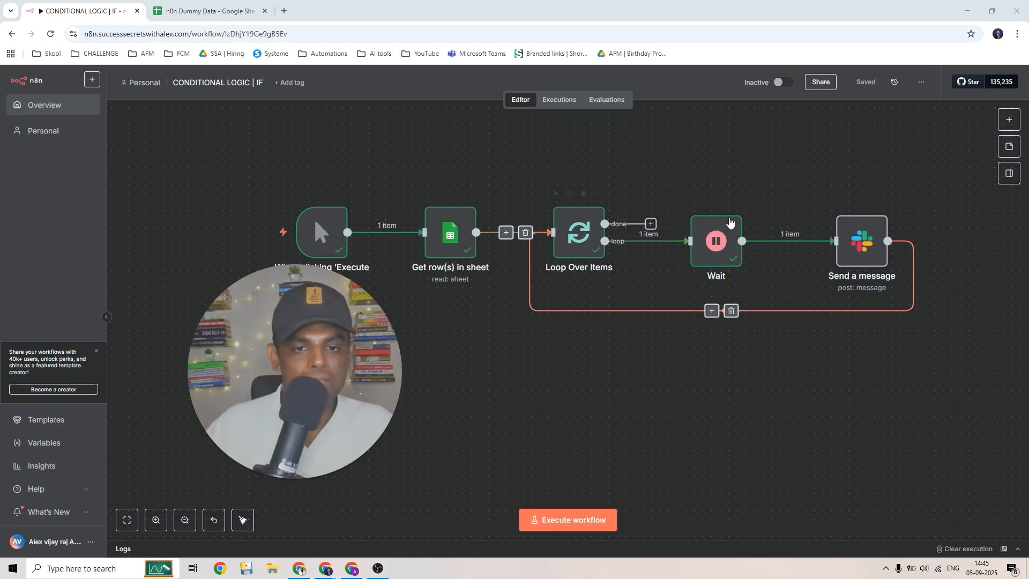
- Examine the order amounts in the Total column of the n8n Dummy Data sheet and return to the workflow
{"action": "left_click", "coordinate": [209, 6]}
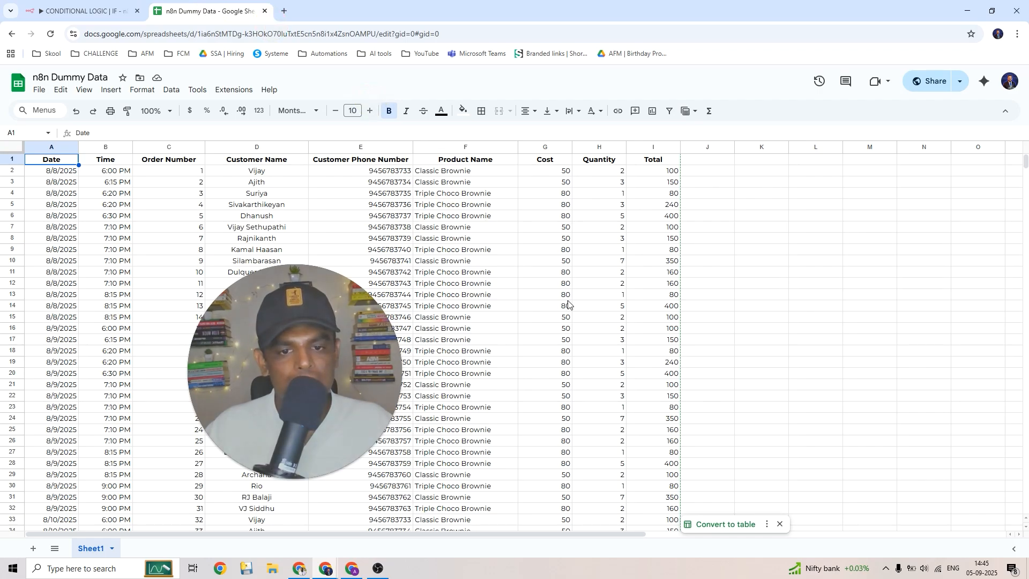
{"action": "scroll", "coordinate": [629, 268], "scroll_direction": "down", "scroll_amount": 3}
{"action": "left_click", "coordinate": [674, 268]}
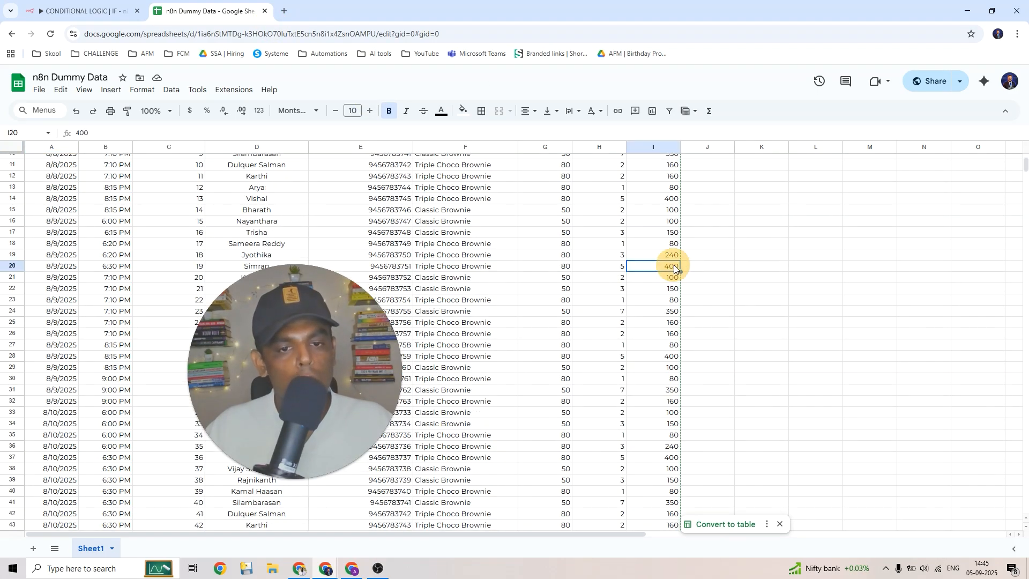
{"action": "scroll", "coordinate": [683, 282], "scroll_direction": "down", "scroll_amount": 11}
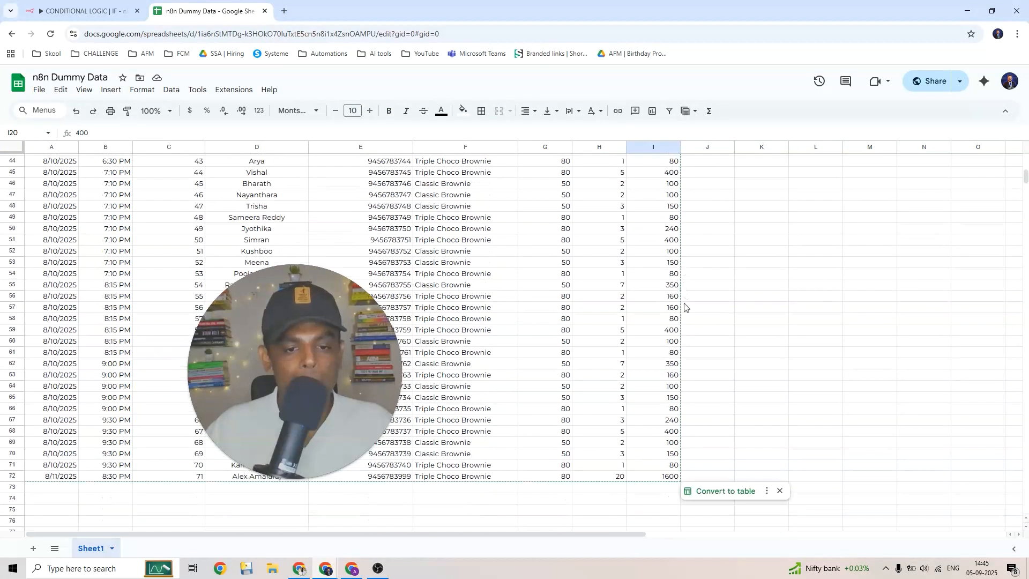
{"action": "scroll", "coordinate": [674, 208], "scroll_direction": "up", "scroll_amount": 15}
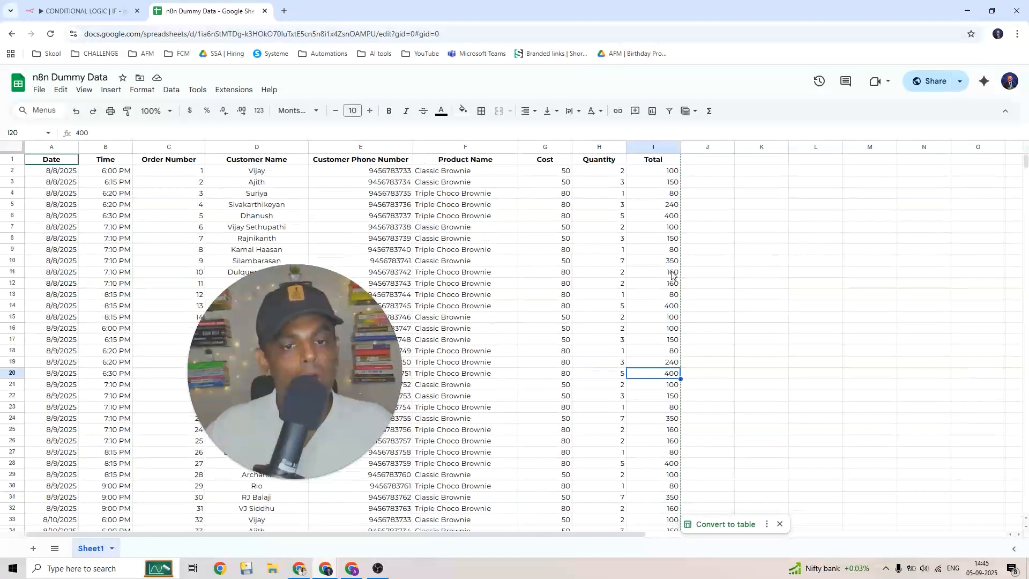
{"action": "left_click_drag", "start_coordinate": [292, 317], "coordinate": [886, 381]}
{"action": "left_click", "coordinate": [58, 10]}
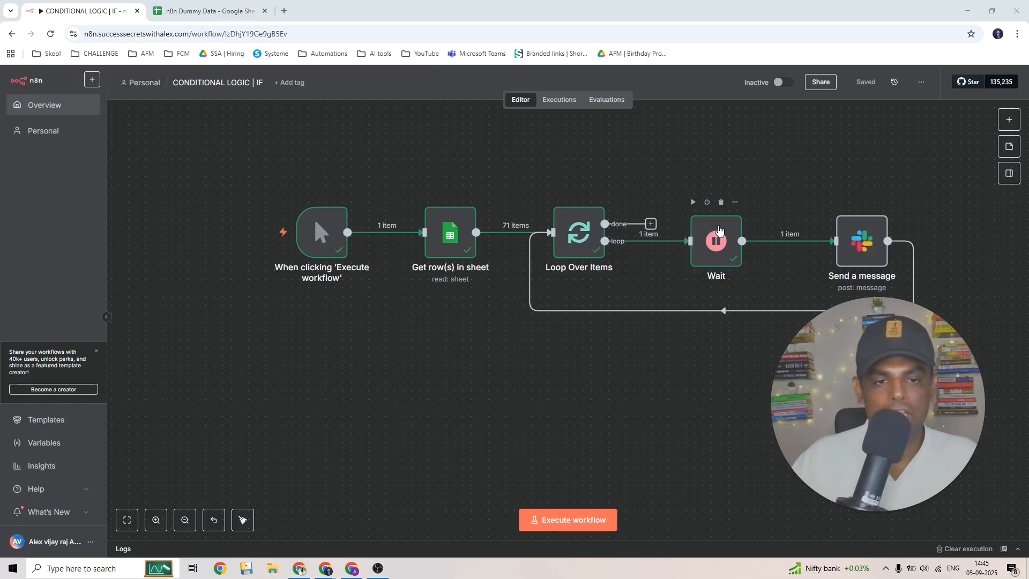
- Insert an If node on the connection between the Wait and Send a message nodes
{"action": "left_click_drag", "start_coordinate": [740, 240], "coordinate": [716, 240]}
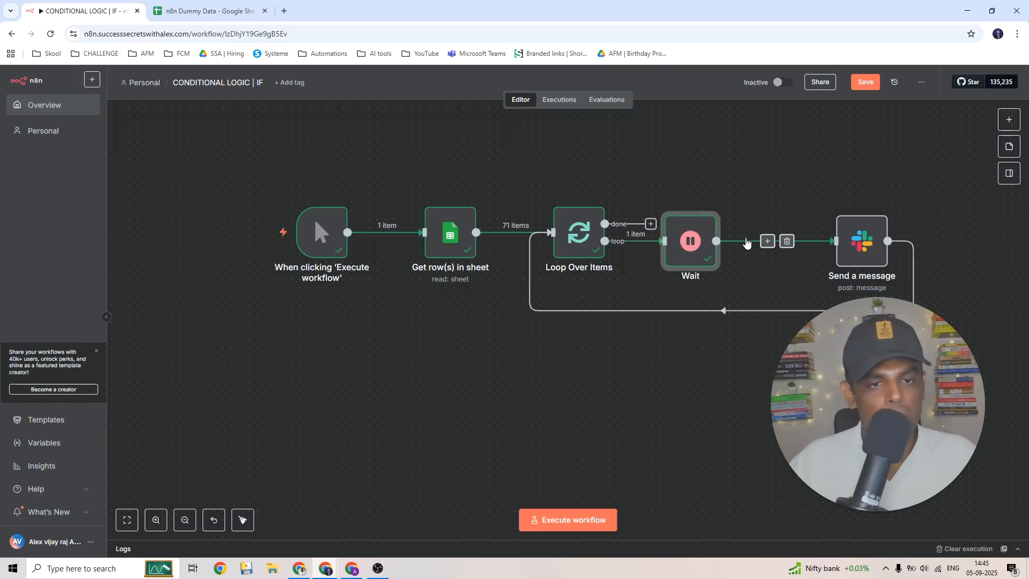
{"action": "left_click", "coordinate": [765, 241]}
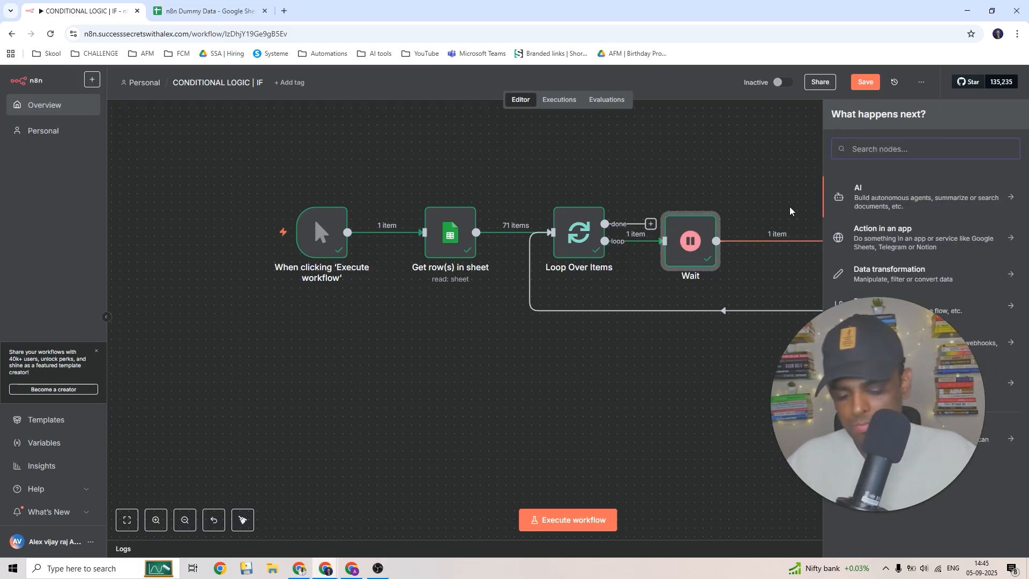
{"action": "type", "text": "if"}
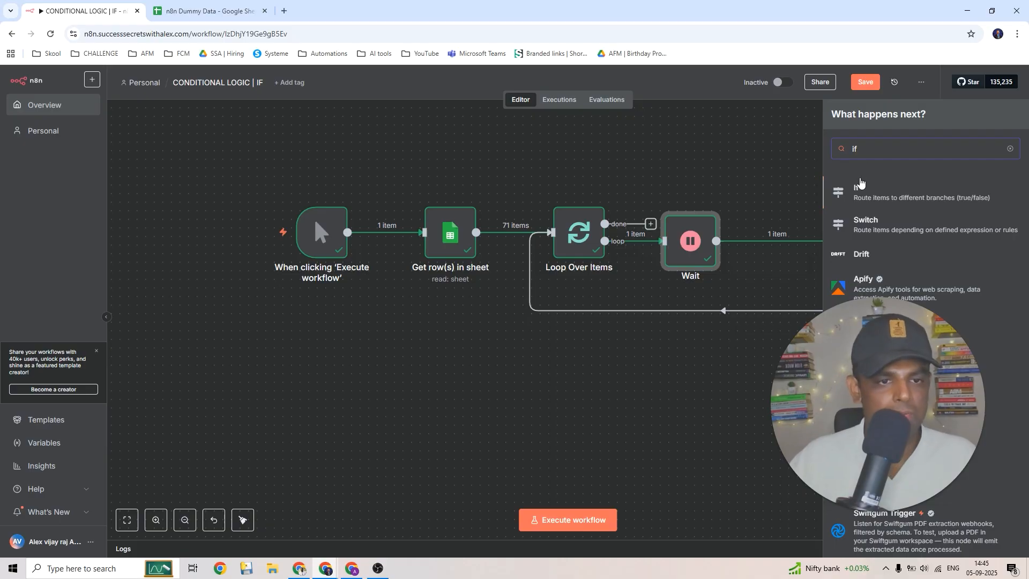
{"action": "left_click", "coordinate": [859, 182]}
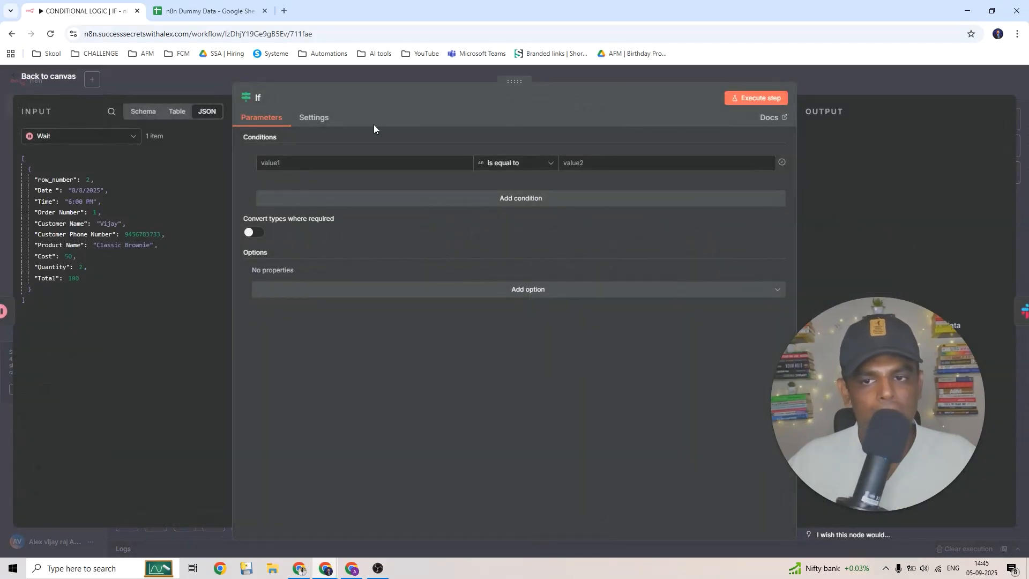
{"action": "left_click", "coordinate": [74, 81]}
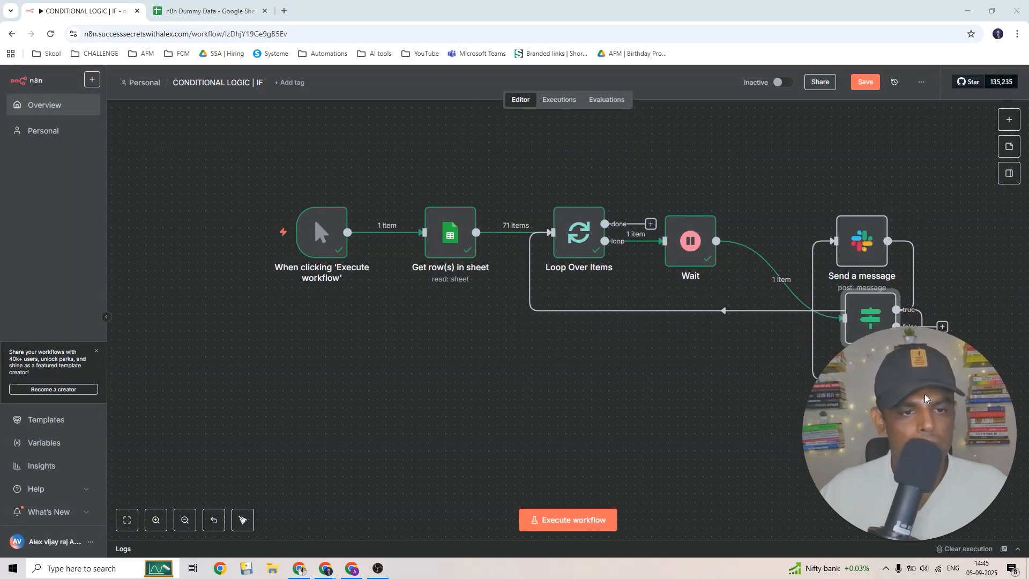
- Arrange the If node in line between Wait and Send a message, spacing the Slack node farther out along the true branch
{"action": "left_click_drag", "start_coordinate": [869, 305], "coordinate": [778, 236]}
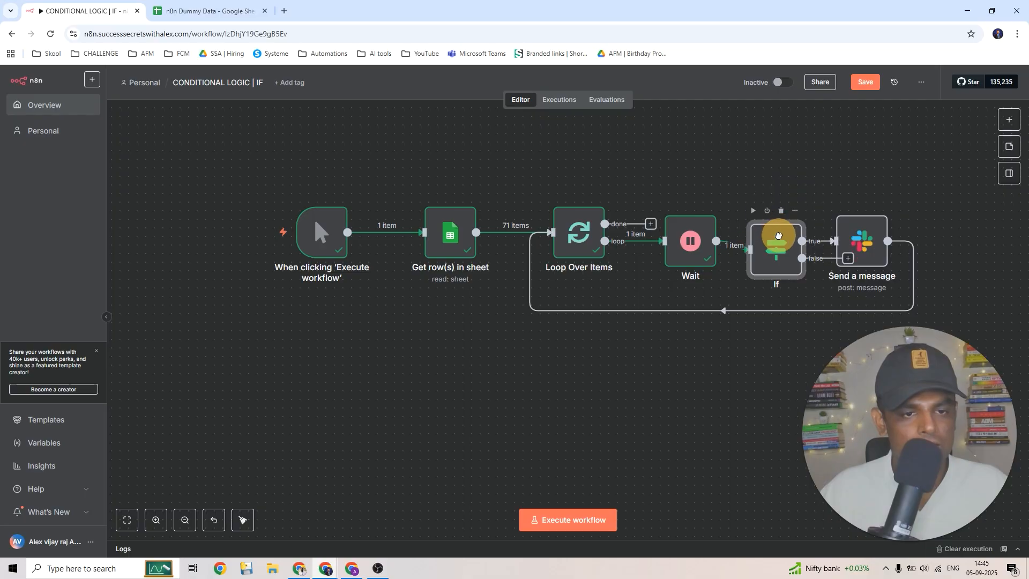
{"action": "left_click", "coordinate": [778, 241]}
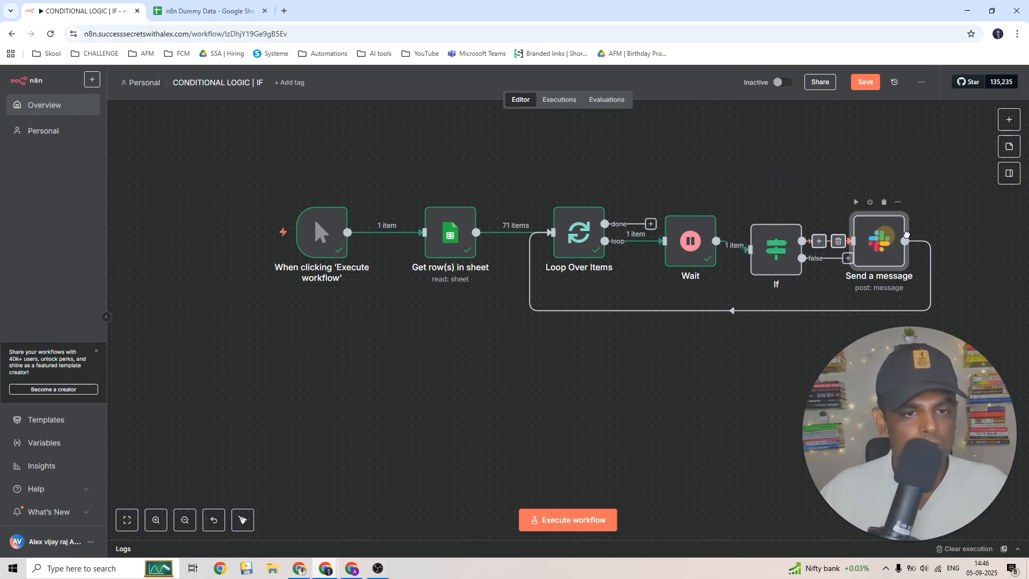
{"action": "left_click_drag", "start_coordinate": [879, 240], "coordinate": [928, 237]}
{"action": "left_click_drag", "start_coordinate": [784, 243], "coordinate": [802, 235]}
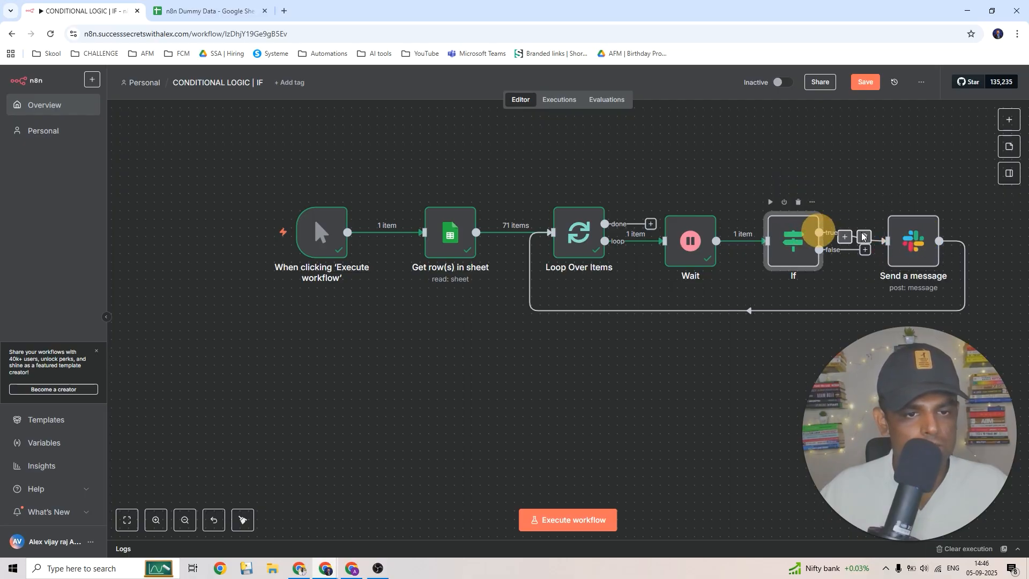
{"action": "left_click", "coordinate": [922, 236]}
{"action": "left_click_drag", "start_coordinate": [922, 236], "coordinate": [930, 228]}
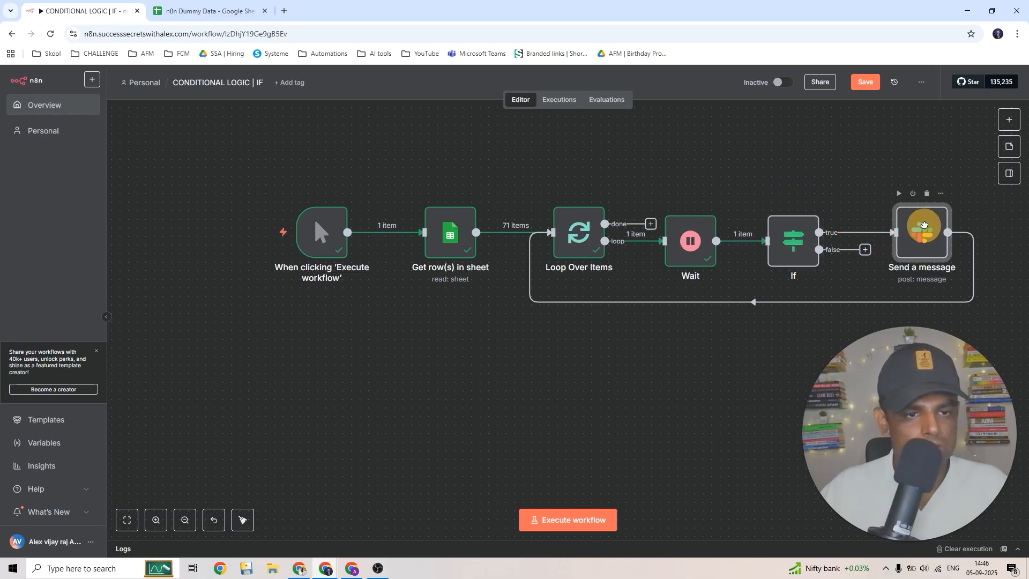
- Set the If node's condition to {{ $json.Total }} with the number comparison "is greater than or equal to" 400
{"action": "double_click", "coordinate": [789, 240]}
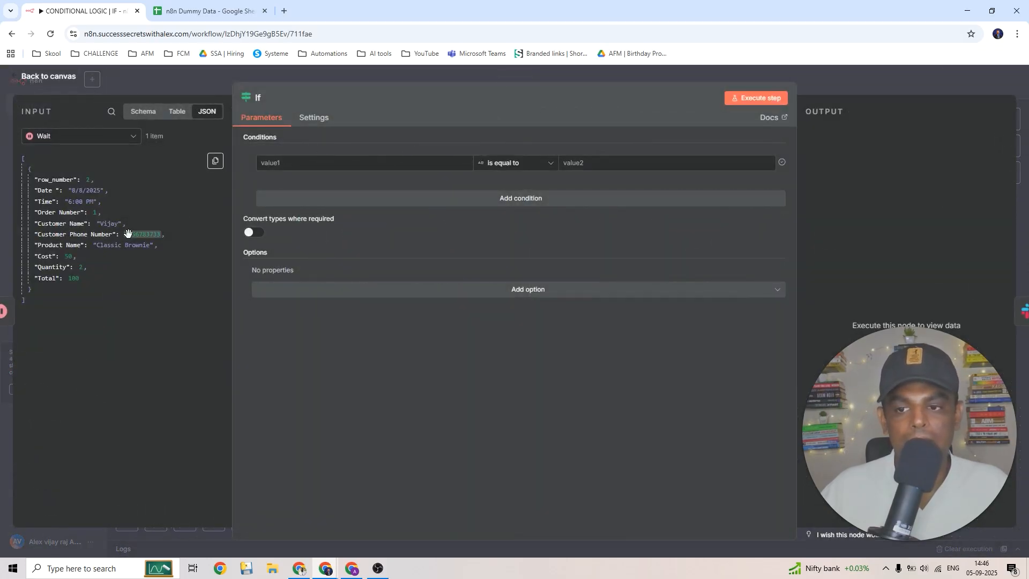
{"action": "left_click_drag", "start_coordinate": [55, 274], "coordinate": [270, 163]}
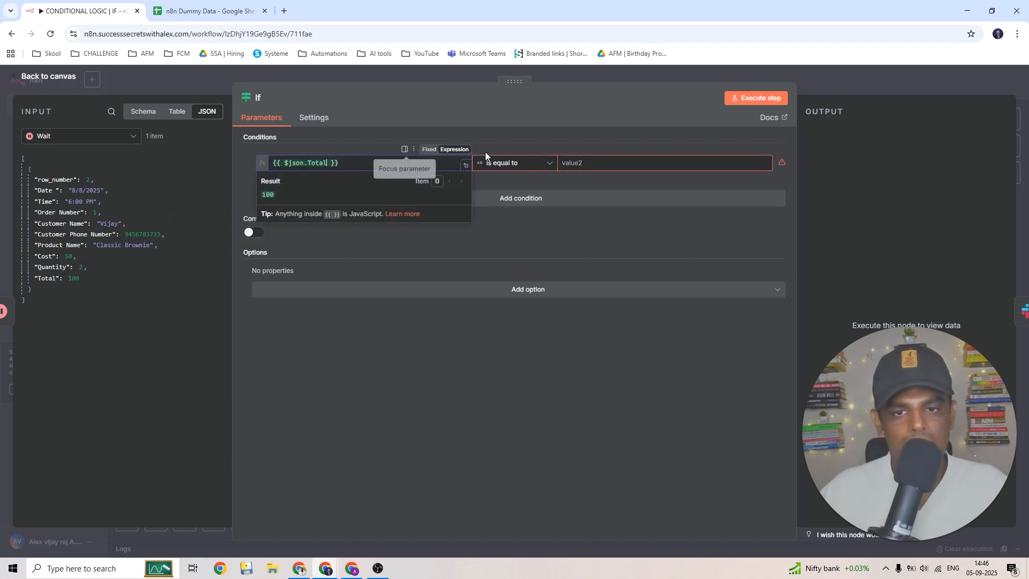
{"action": "left_click", "coordinate": [514, 163]}
{"action": "mouse_move", "coordinate": [516, 214]}
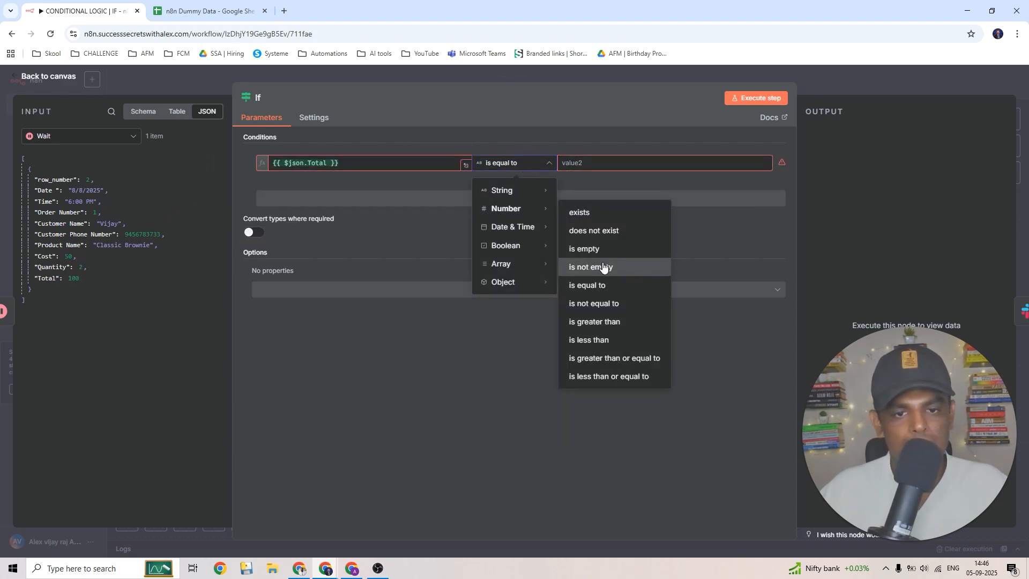
{"action": "left_click", "coordinate": [615, 359]}
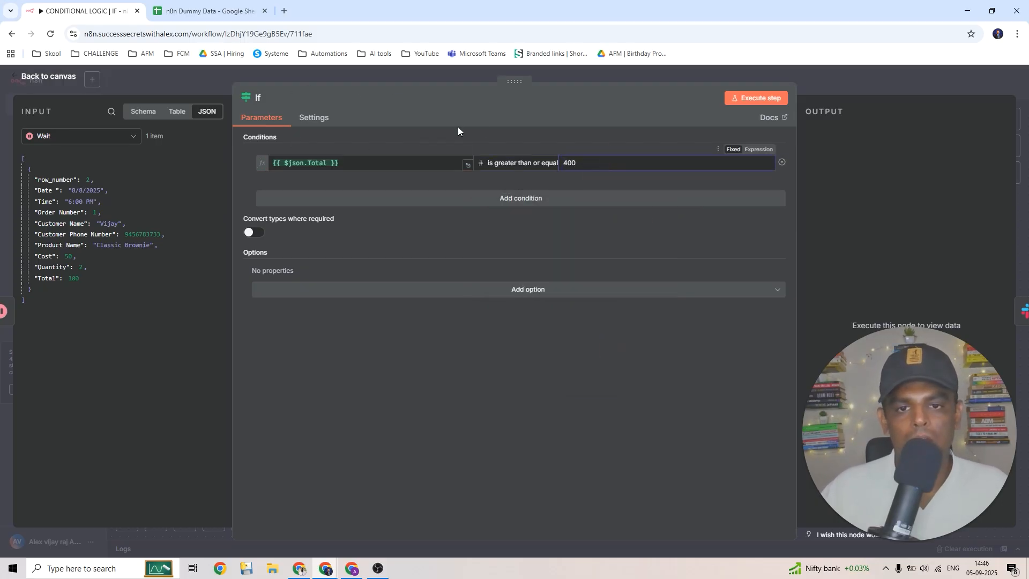
{"action": "left_click", "coordinate": [59, 78]}
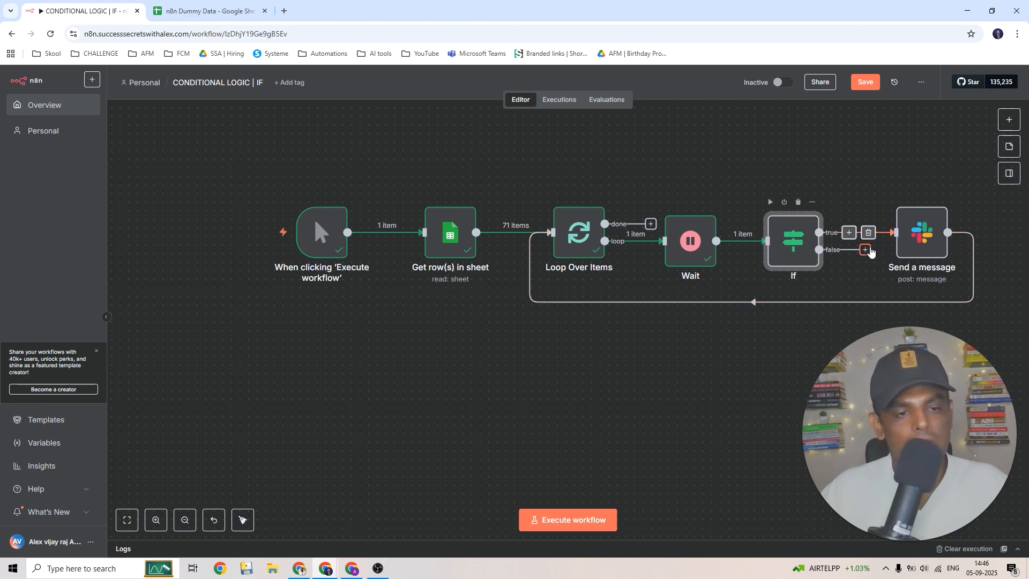
- Connect the If node's false output back to the Loop Over Items input and save the workflow
{"action": "left_click_drag", "start_coordinate": [864, 250], "coordinate": [541, 235]}
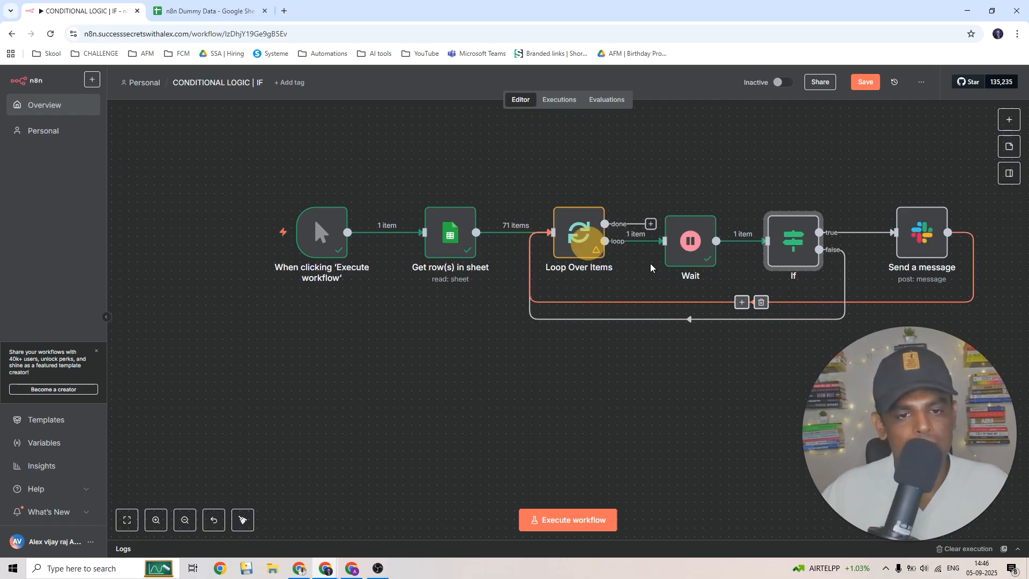
{"action": "left_click", "coordinate": [728, 319]}
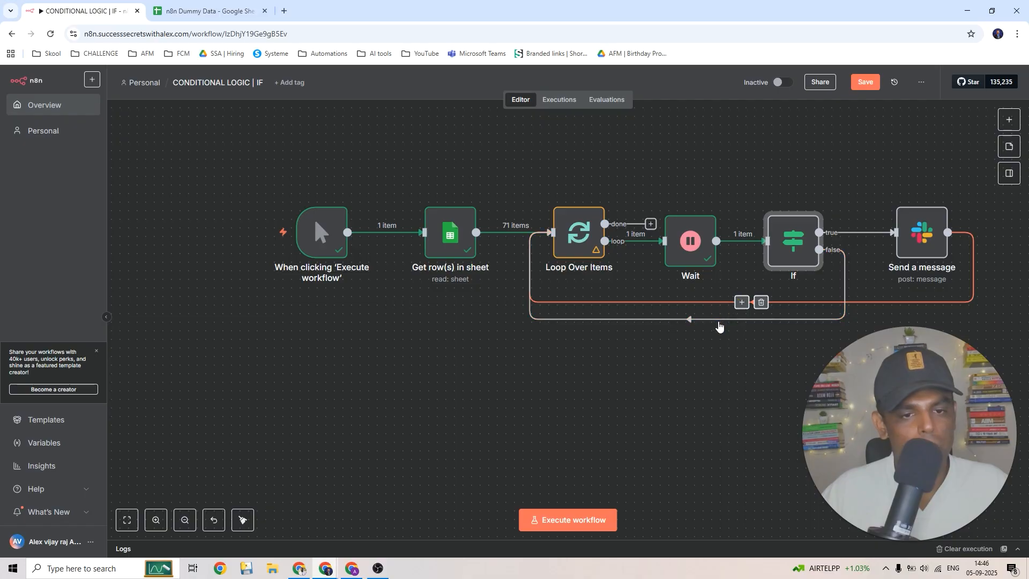
{"action": "left_click", "coordinate": [719, 301]}
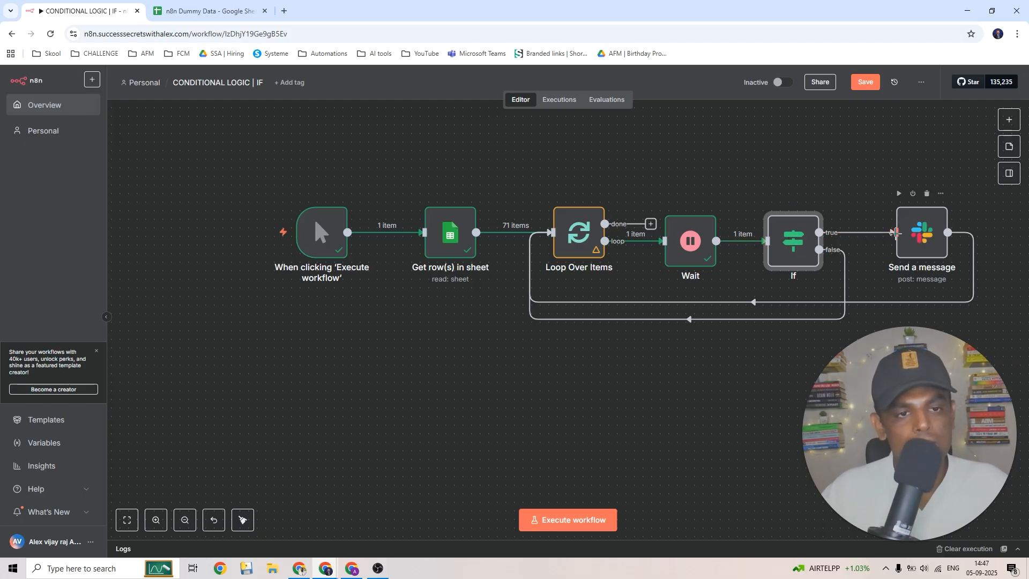
{"action": "left_click", "coordinate": [865, 83]}
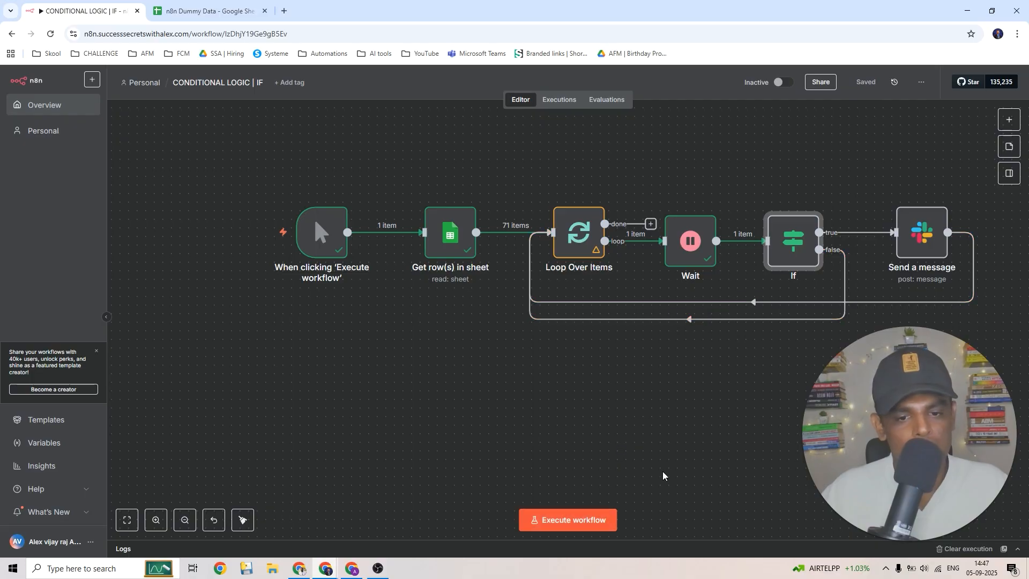
- Execute the workflow and check the all-afm-learnings Slack channel for incoming messages
{"action": "left_click_drag", "start_coordinate": [1028, 129], "coordinate": [428, 131]}
{"action": "double_click", "coordinate": [448, 129]}
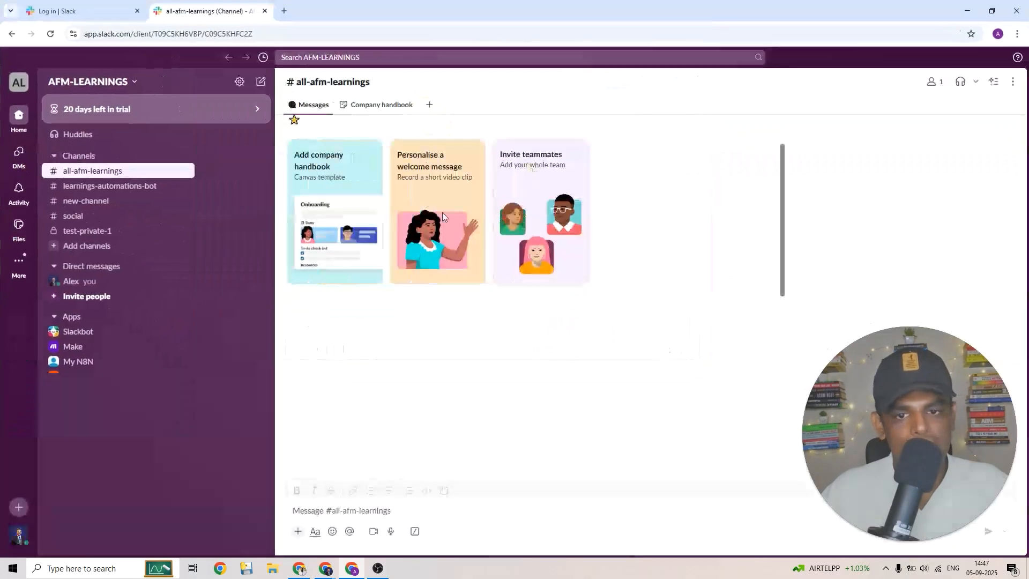
{"action": "left_click", "coordinate": [967, 11]}
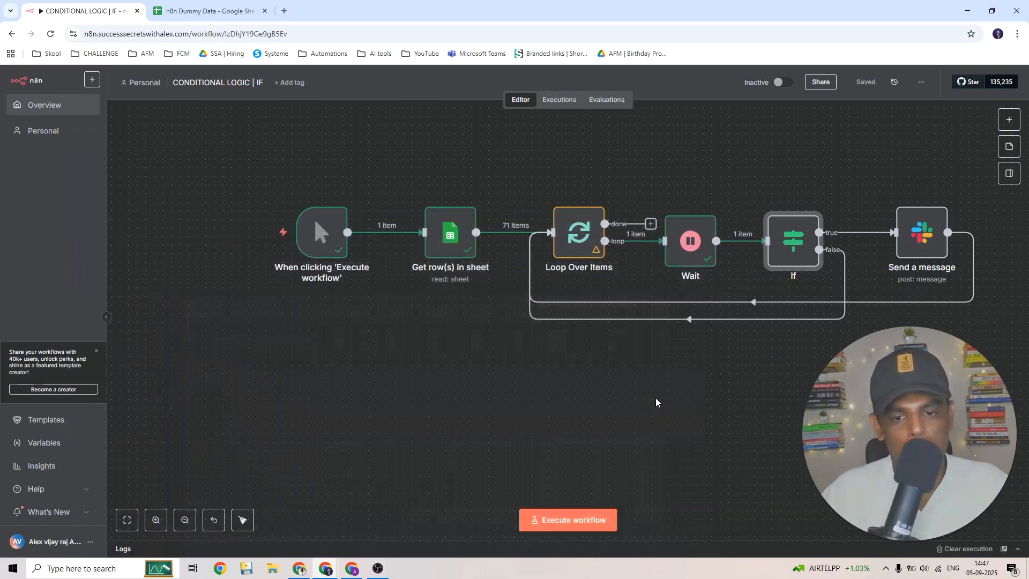
{"action": "left_click", "coordinate": [572, 518]}
{"action": "left_click", "coordinate": [352, 568]}
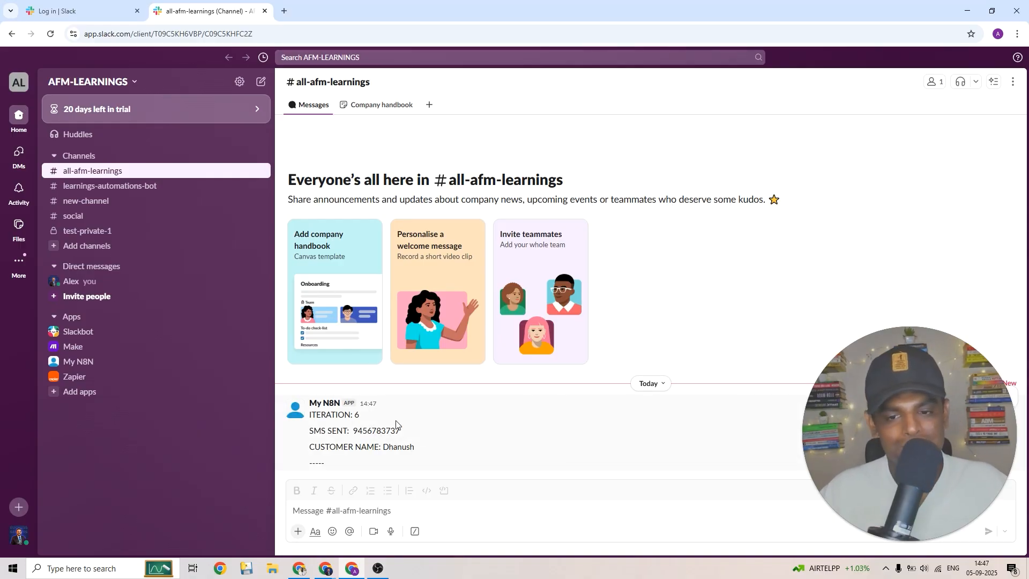
{"action": "left_click", "coordinate": [967, 12]}
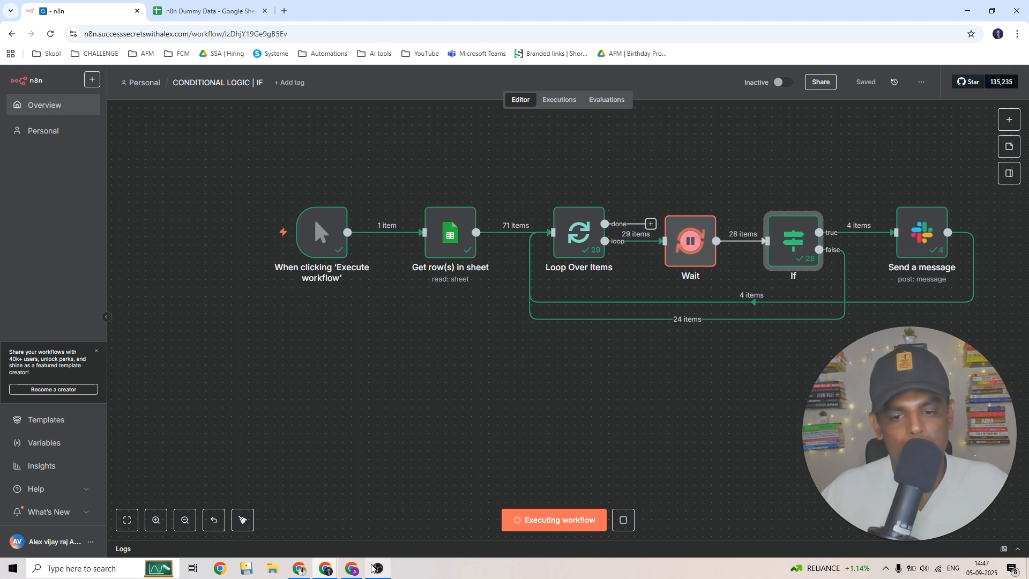
- Review the further messages the running workflow has posted in the all-afm-learnings Slack channel
{"action": "left_click", "coordinate": [352, 568]}
{"action": "scroll", "coordinate": [436, 412], "scroll_direction": "down", "scroll_amount": 1}
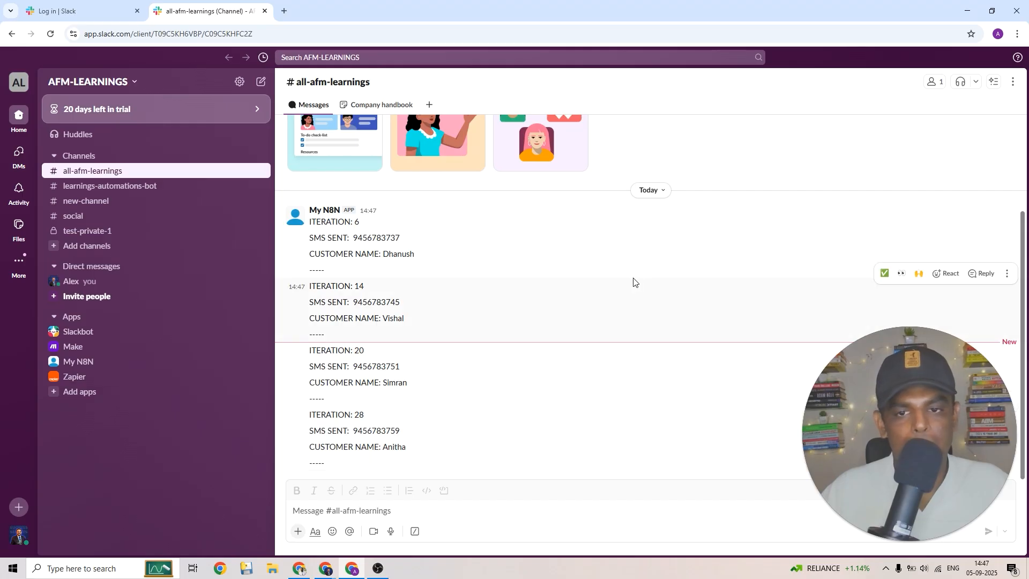
{"action": "left_click", "coordinate": [967, 10]}
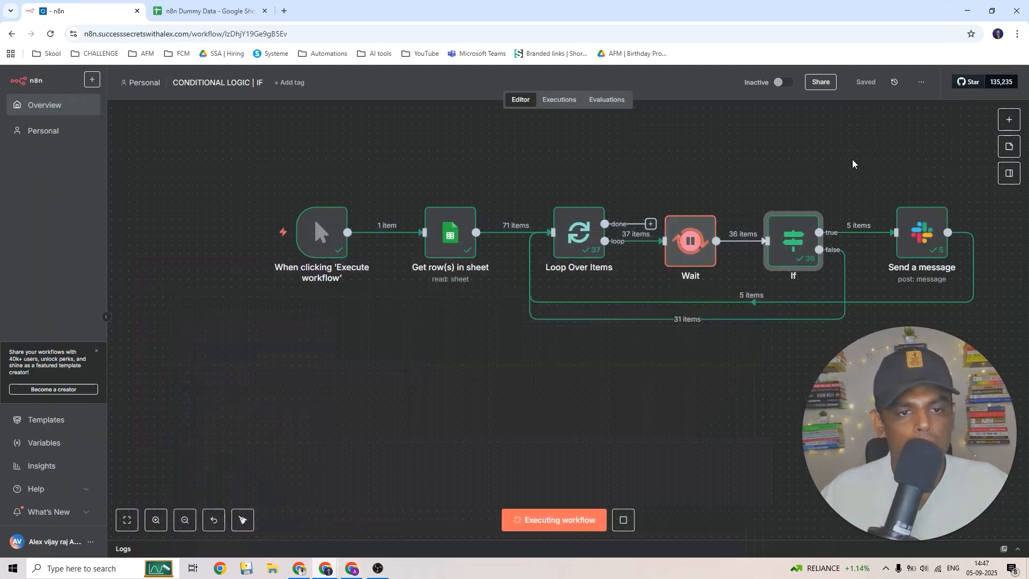
- Compare the notified orders with the Total column in the n8n Dummy Data sheet and return to the running workflow
{"action": "left_click", "coordinate": [203, 10]}
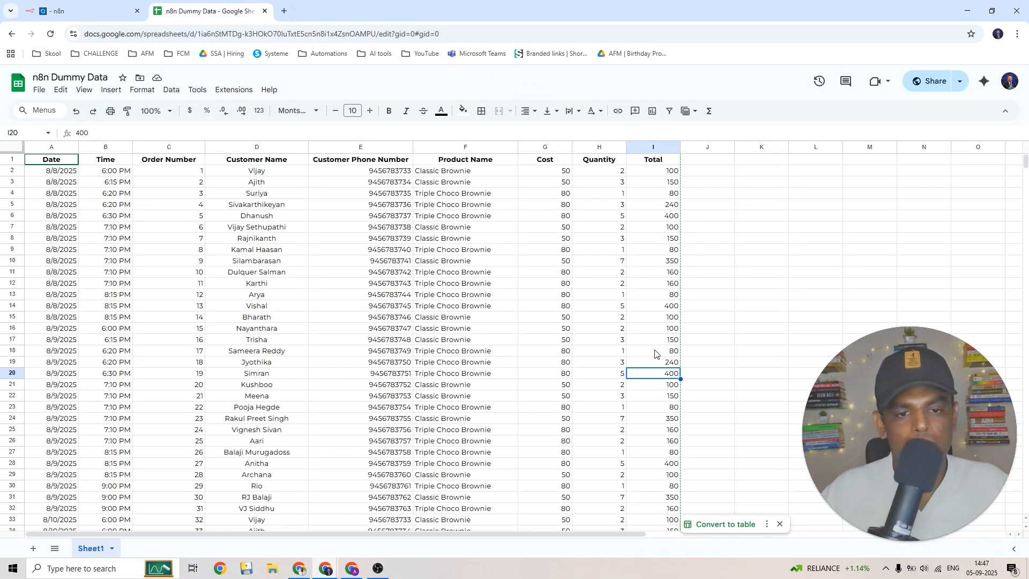
{"action": "scroll", "coordinate": [679, 333], "scroll_direction": "down", "scroll_amount": 1}
{"action": "left_click", "coordinate": [668, 307]}
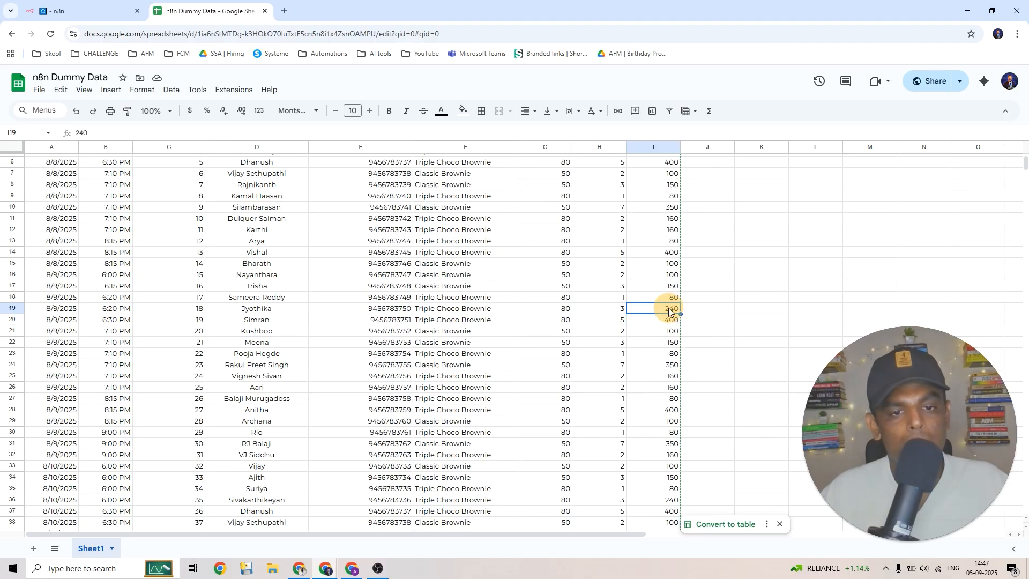
{"action": "scroll", "coordinate": [669, 300], "scroll_direction": "up", "scroll_amount": 2}
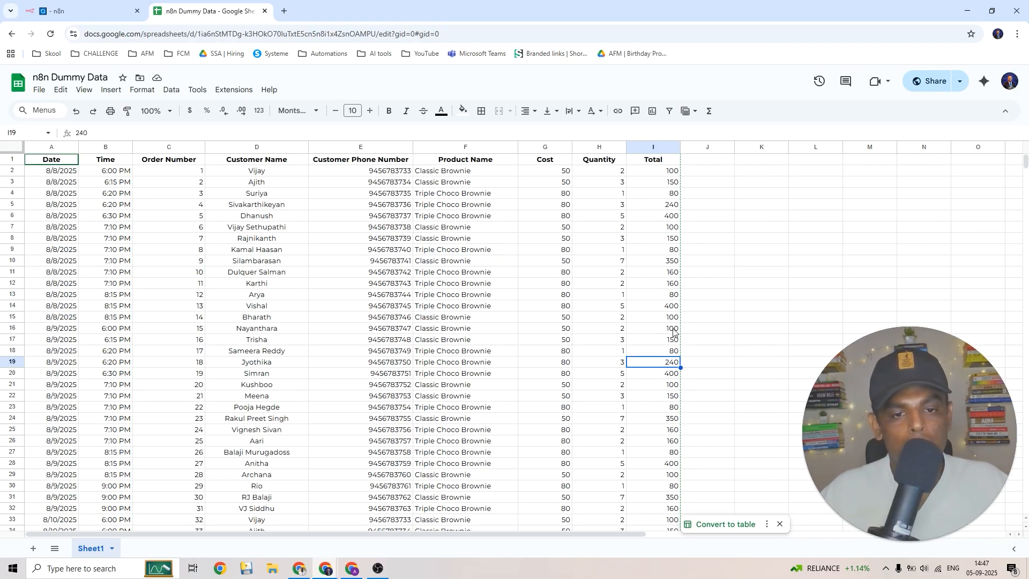
{"action": "left_click", "coordinate": [138, 4]}
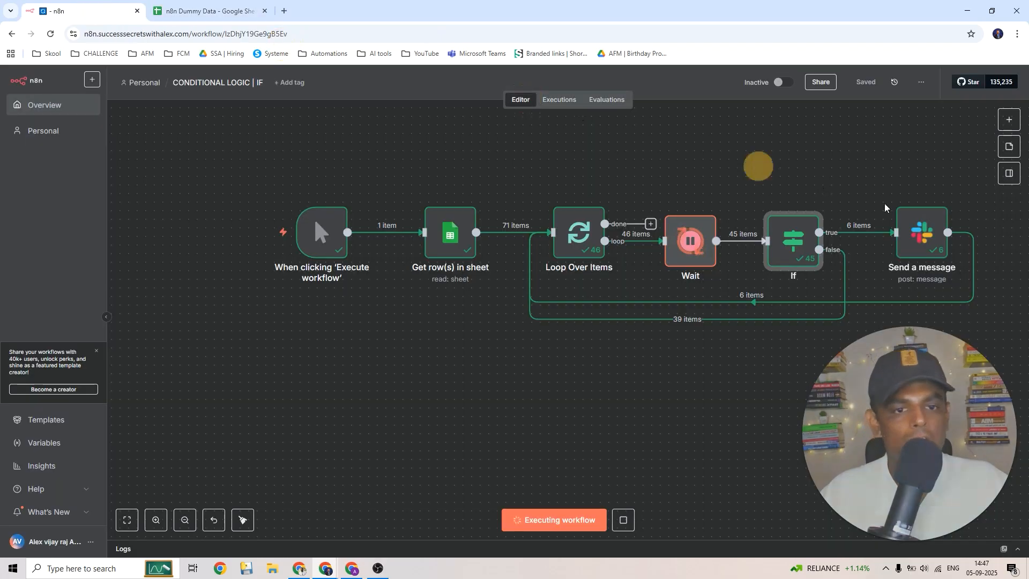